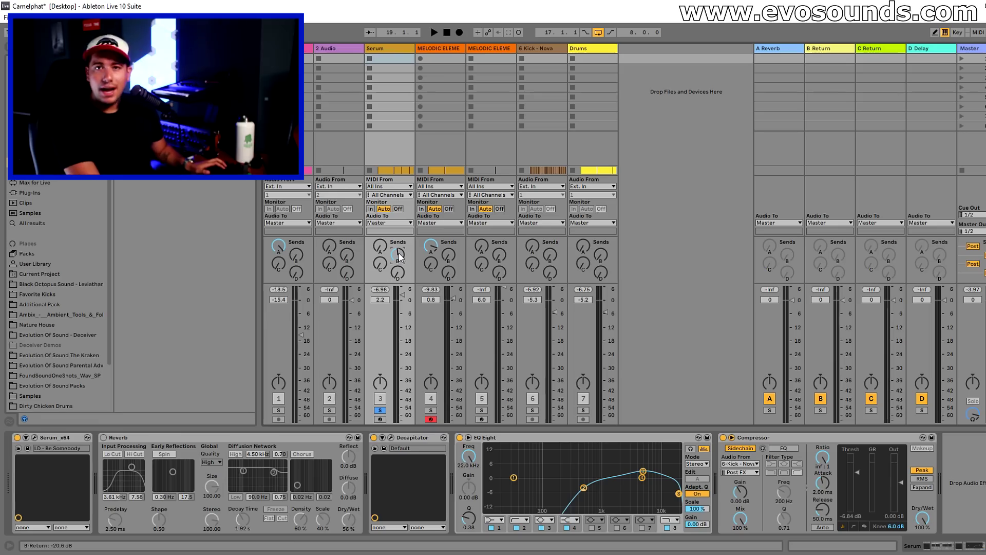
# Move the Serum track's Reverb to return B, switching it on with Dry/Wet at 100%
pyautogui.moveTo(399, 255); pyautogui.dragTo(399, 257)
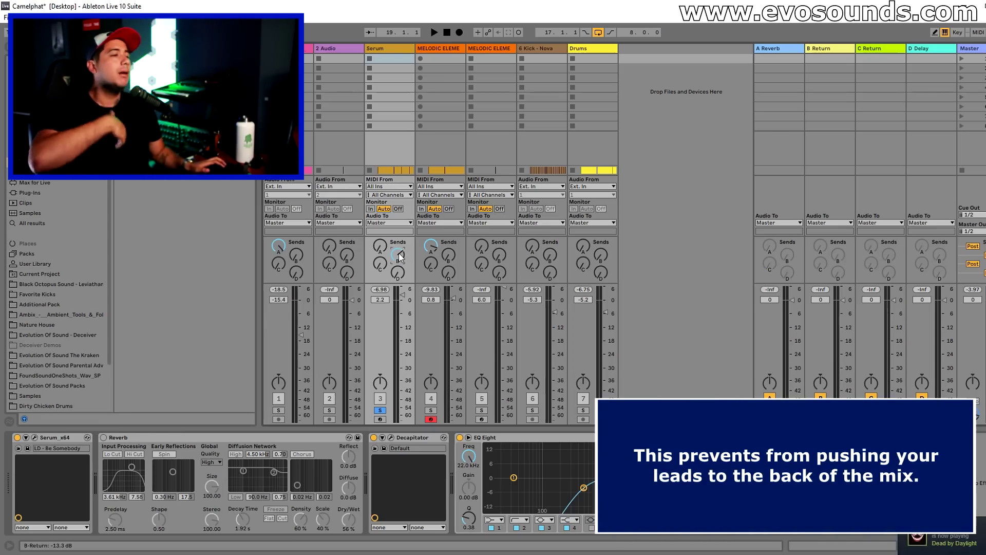
pyautogui.click(836, 63)
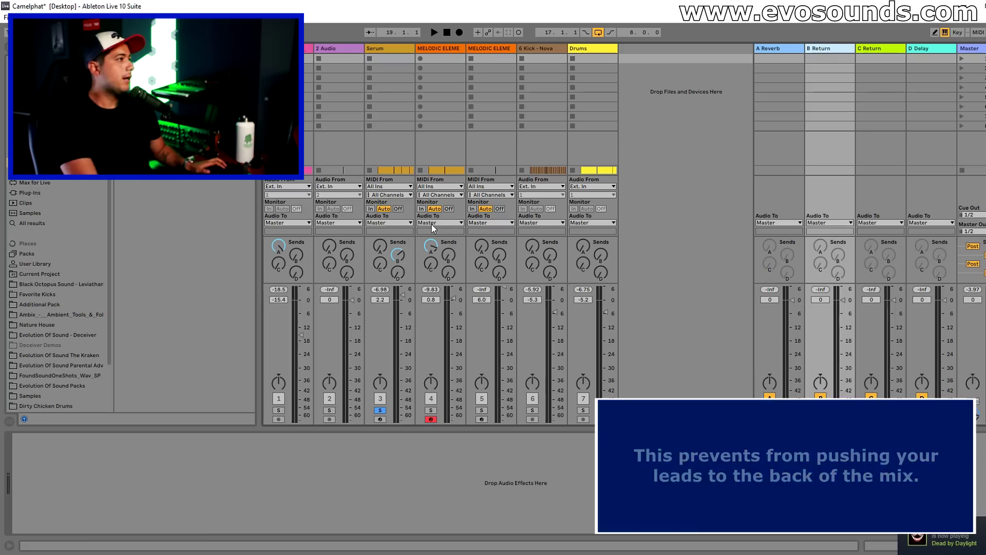
pyautogui.click(375, 59)
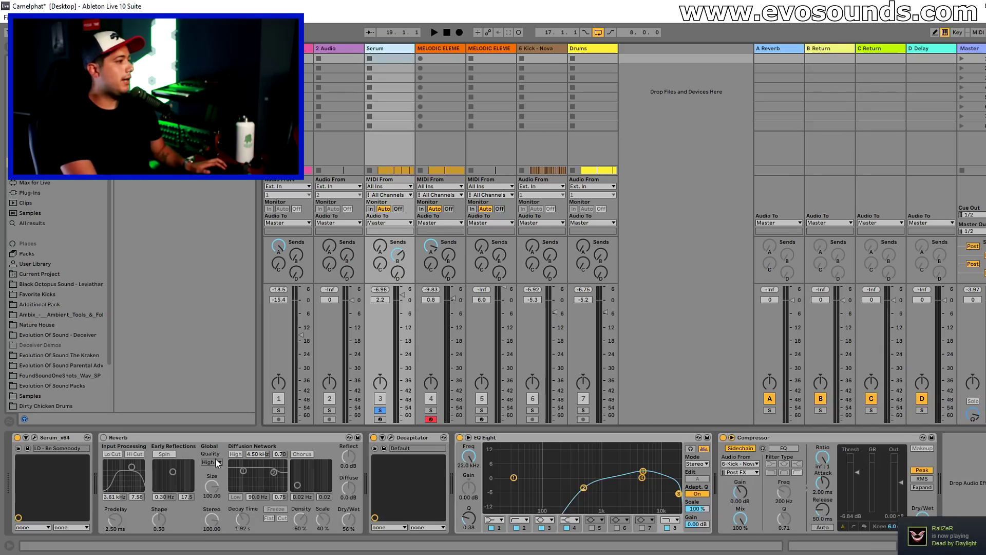
pyautogui.moveTo(171, 438); pyautogui.dragTo(804, 52)
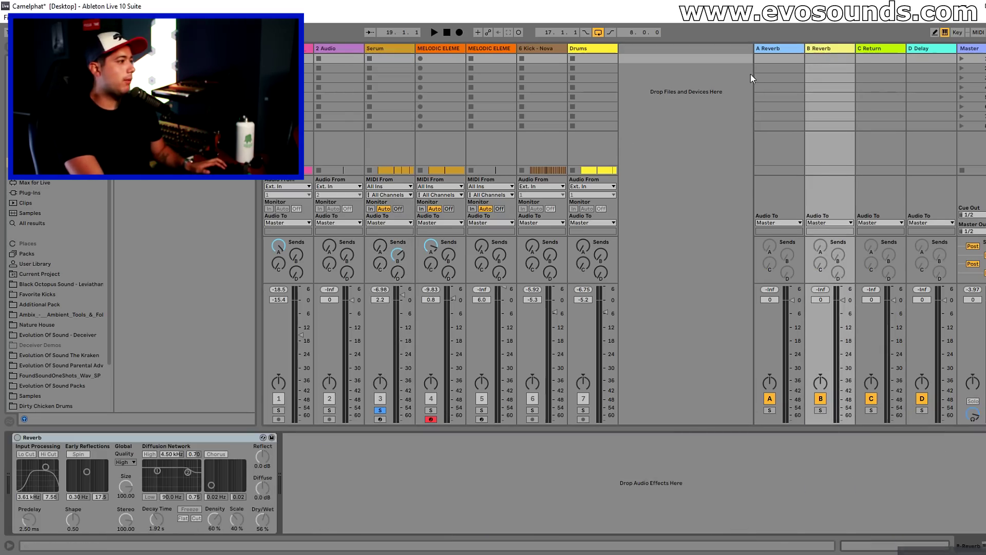
pyautogui.click(17, 437)
pyautogui.moveTo(262, 520); pyautogui.dragTo(262, 506)
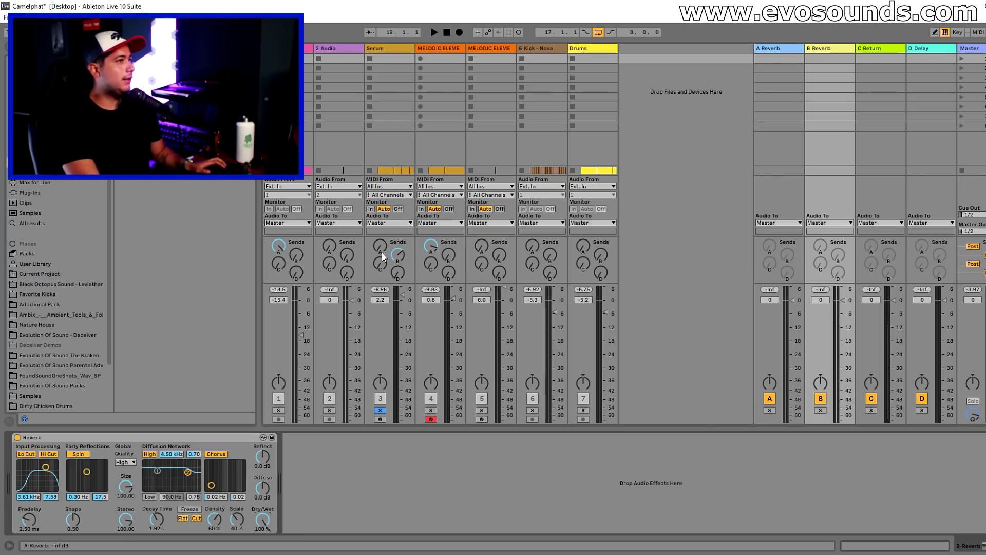
# Play the soloed Serum track and briefly solo return B to hear the reverb signal alone
pyautogui.press('space')
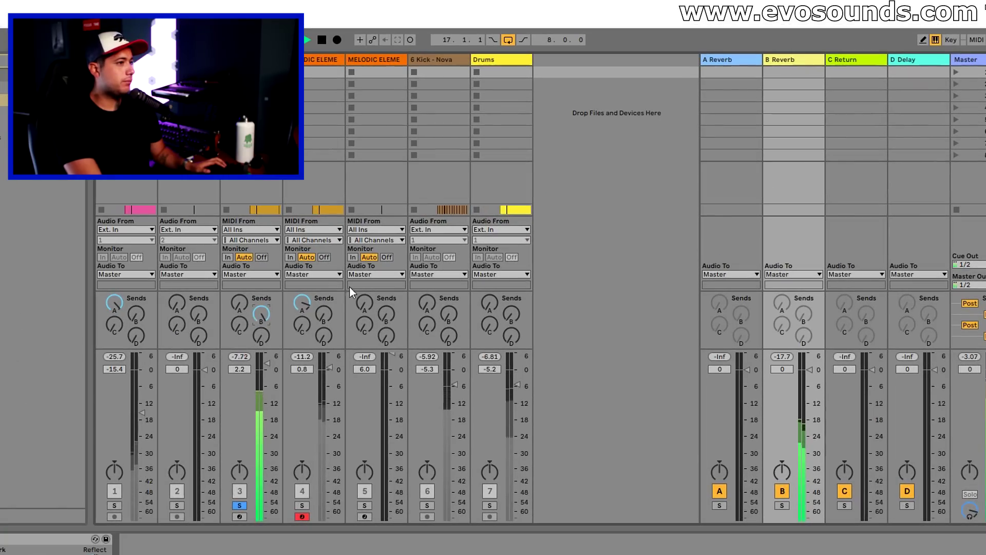
pyautogui.click(782, 505)
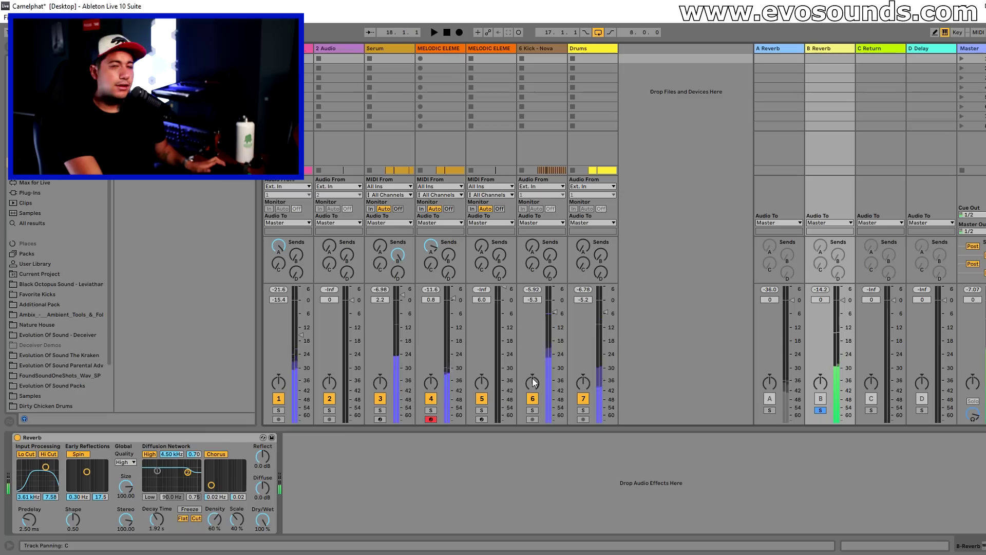
pyautogui.click(821, 411)
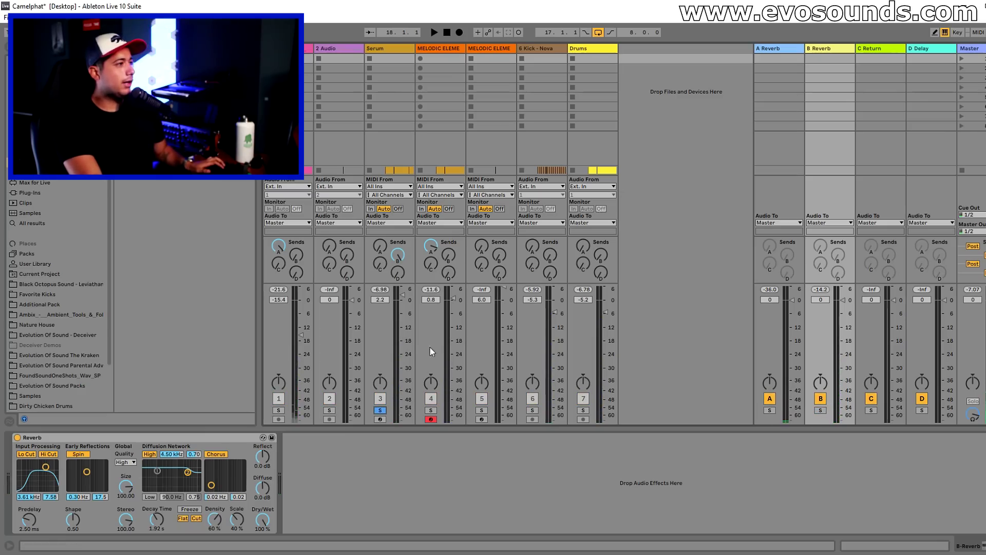
# Lower the Serum track's send B to about -22 dB and raise it again during playback to compare reverb amounts
pyautogui.moveTo(402, 257); pyautogui.dragTo(402, 243)
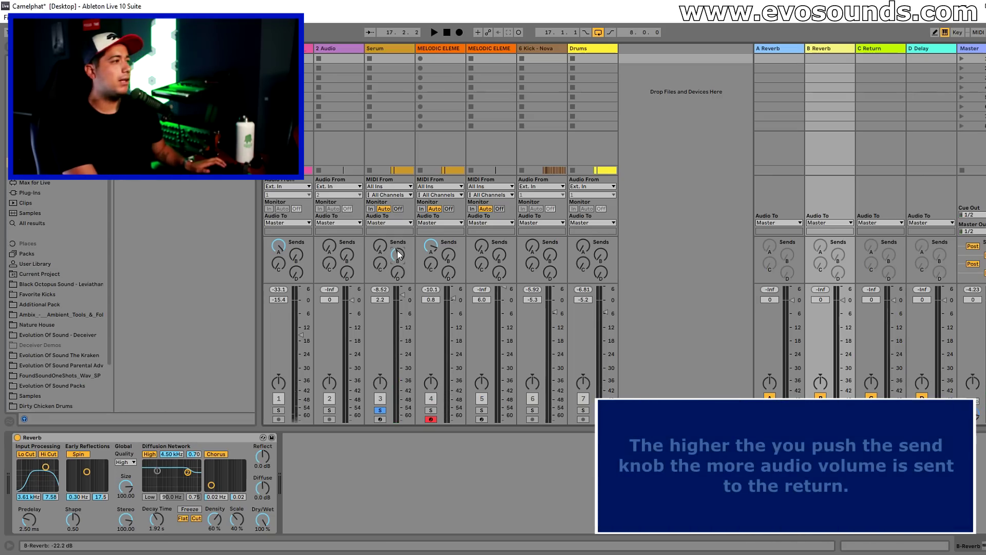
pyautogui.press('space')
pyautogui.moveTo(394, 250); pyautogui.dragTo(393, 231)
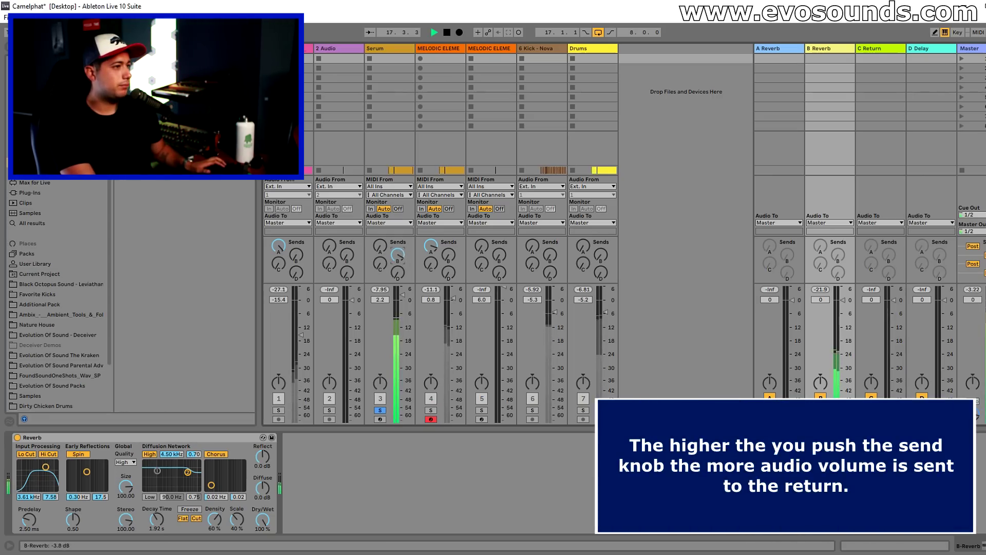
pyautogui.press('space')
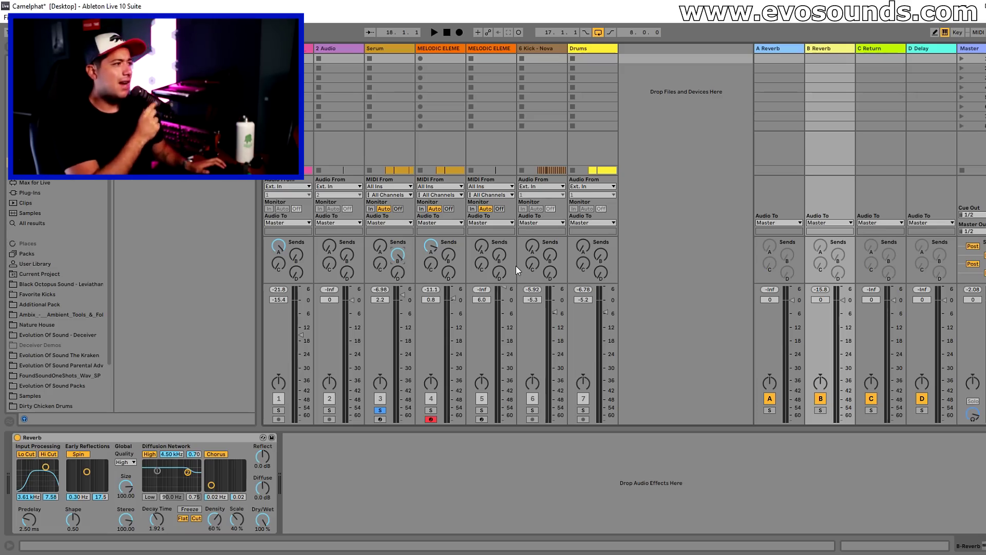
# Unsolo the Serum track and play the full mix with the reverb on return B
pyautogui.click(380, 410)
pyautogui.press('space')
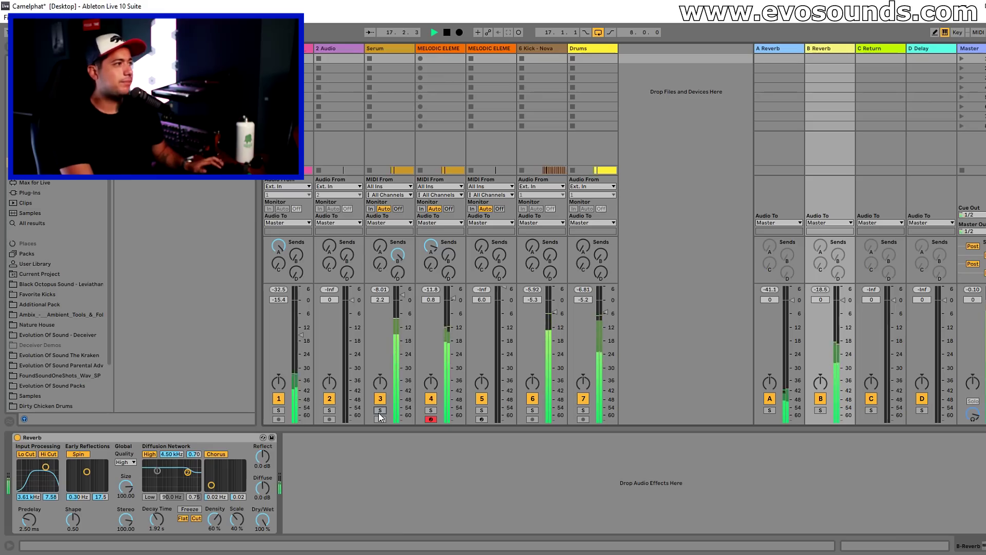
pyautogui.press('space')
# Move the Reverb from return B to the end of the Serum track's device chain
pyautogui.click(211, 438)
pyautogui.hotkey('ctrl', 'x')
pyautogui.click(387, 57)
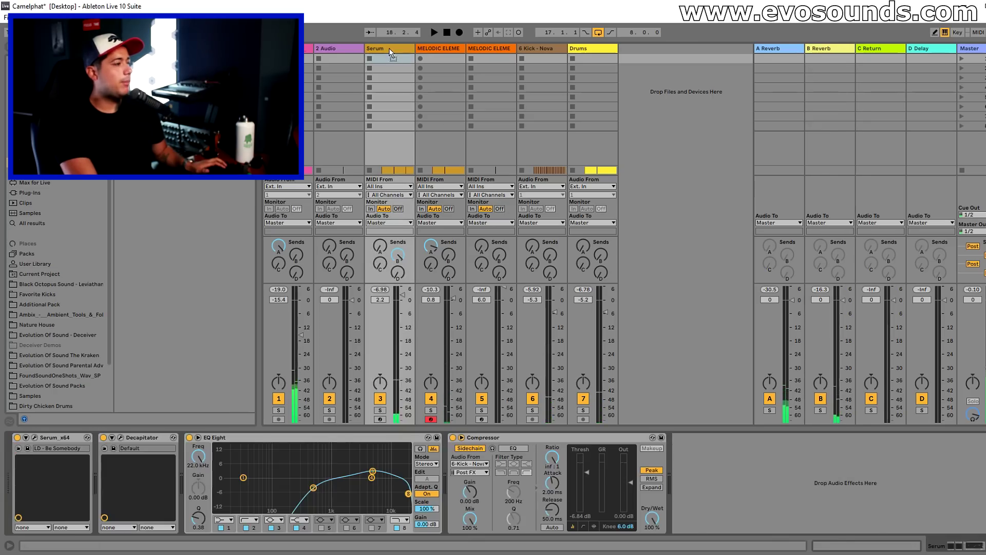
pyautogui.hotkey('ctrl', 'v')
# Play the mix while varying the Dry/Wet of the Serum track's Reverb, leaving it at 100%
pyautogui.moveTo(922, 519); pyautogui.dragTo(923, 527)
pyautogui.press('space')
pyautogui.press('space')
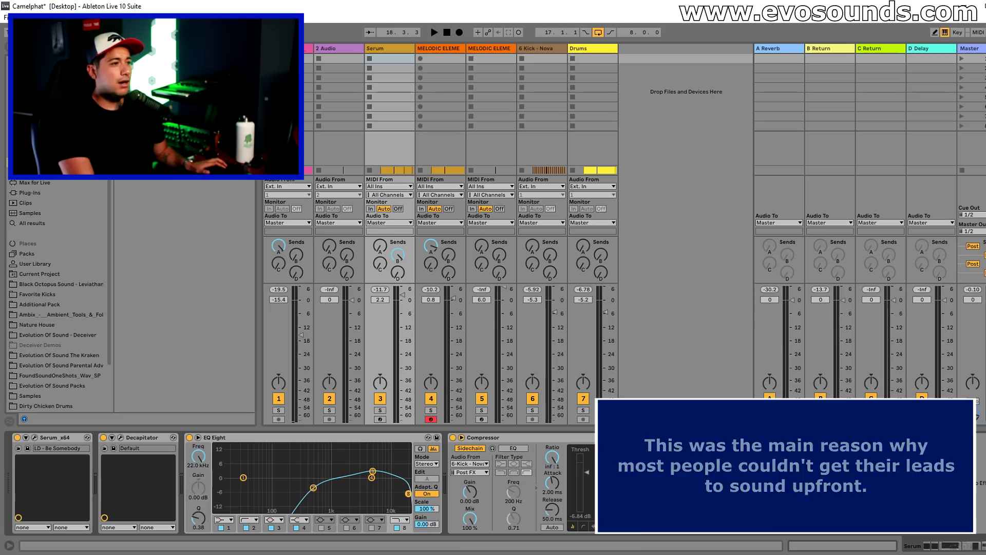
pyautogui.moveTo(923, 520); pyautogui.dragTo(923, 515)
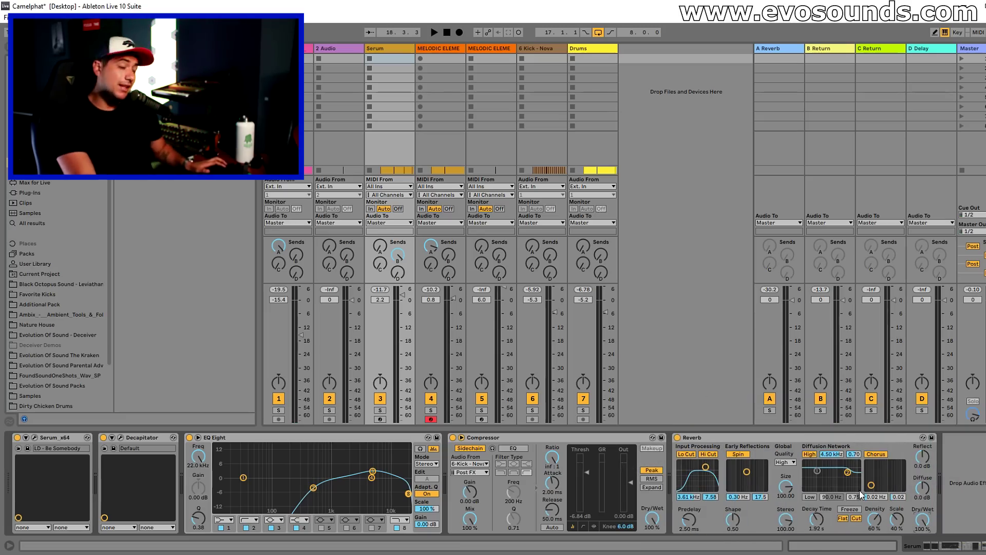
# Move the Reverb from the Serum track back to return B
pyautogui.click(730, 436)
pyautogui.click(794, 51)
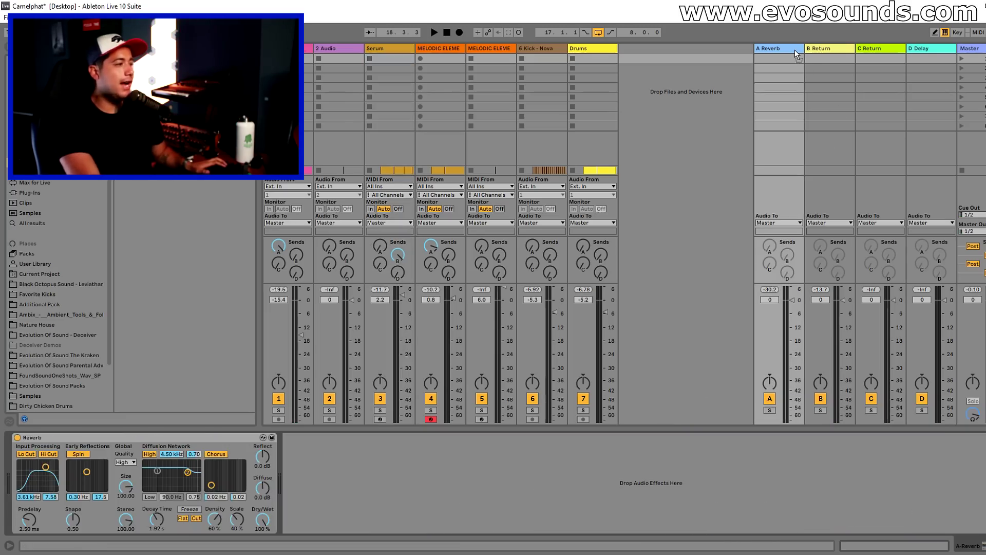
pyautogui.click(818, 50)
pyautogui.hotkey('ctrl', 'v')
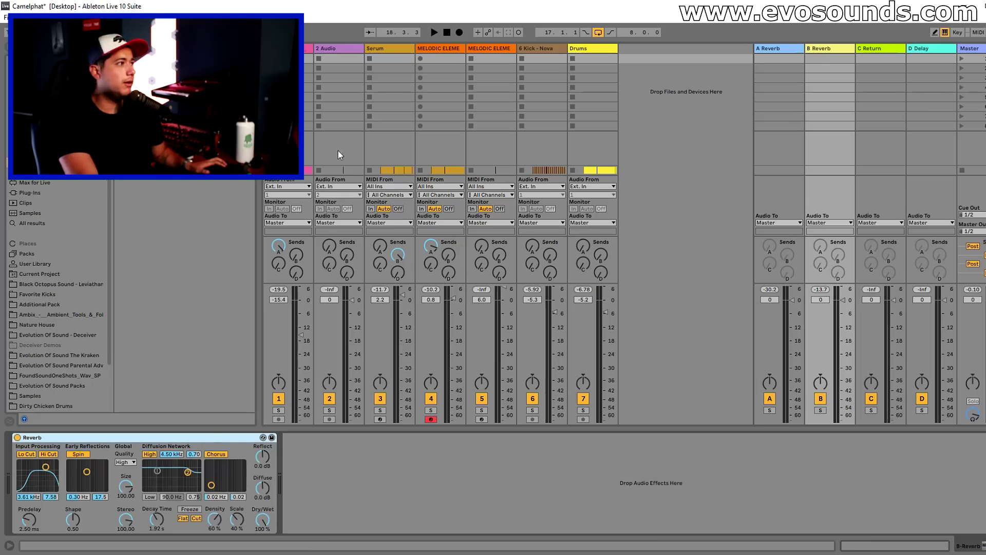
# Turn the Serum track's send B fully down and place the Reverb at the end of the Serum track's chain
pyautogui.moveTo(398, 253); pyautogui.dragTo(399, 260)
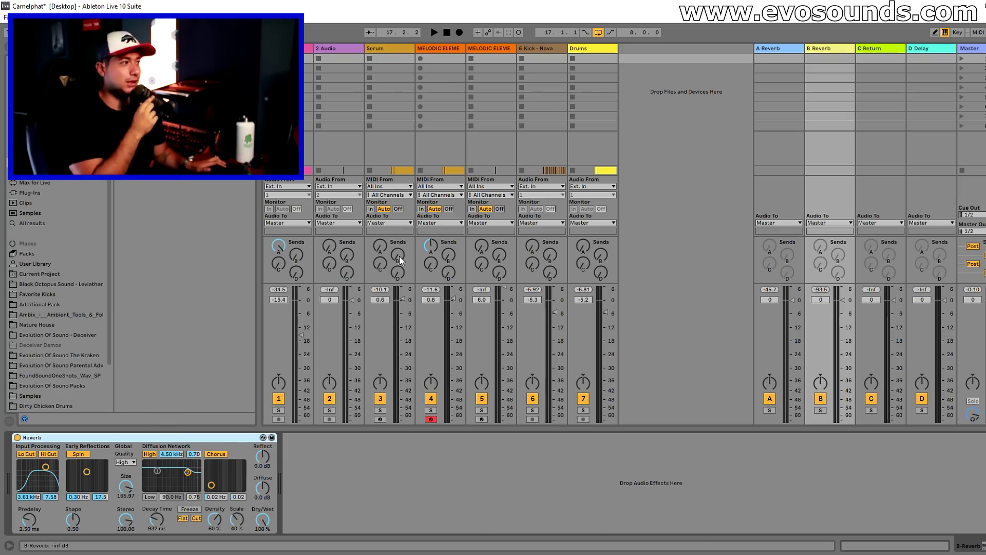
pyautogui.click(388, 49)
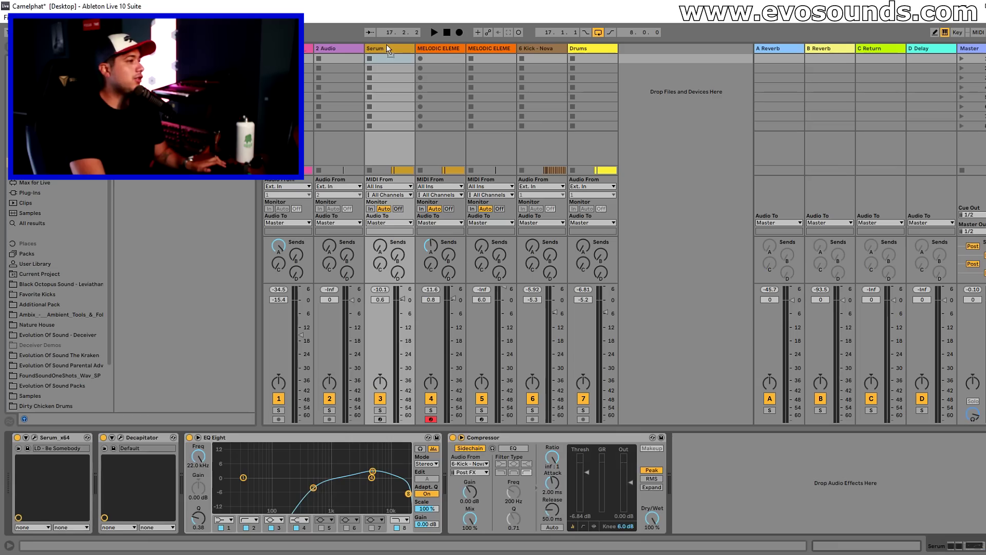
pyautogui.hotkey('ctrl', 'v')
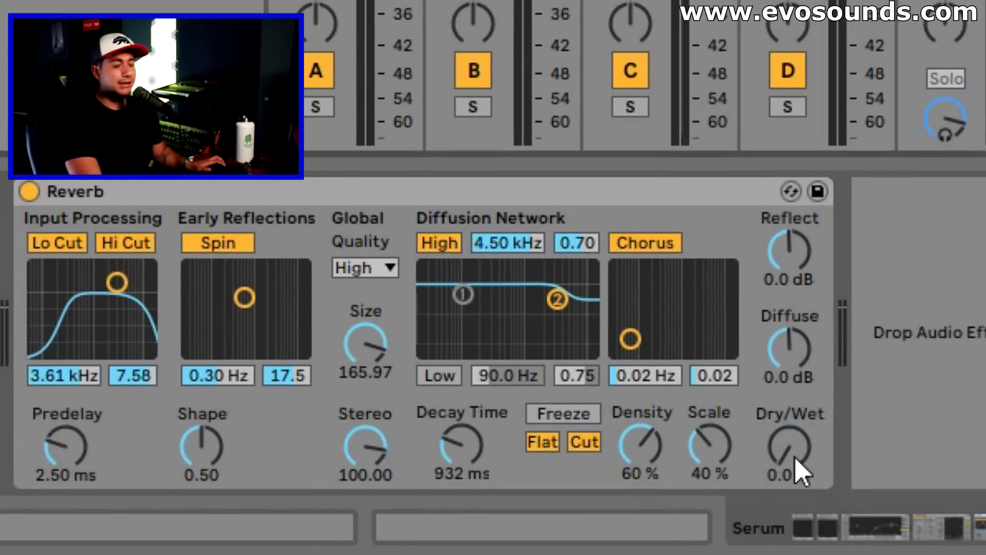
# Compare the Dry/Wet balance of the Serum track's Reverb at 50% and 75%, raising it to 94%
pyautogui.moveTo(791, 458); pyautogui.dragTo(790, 419)
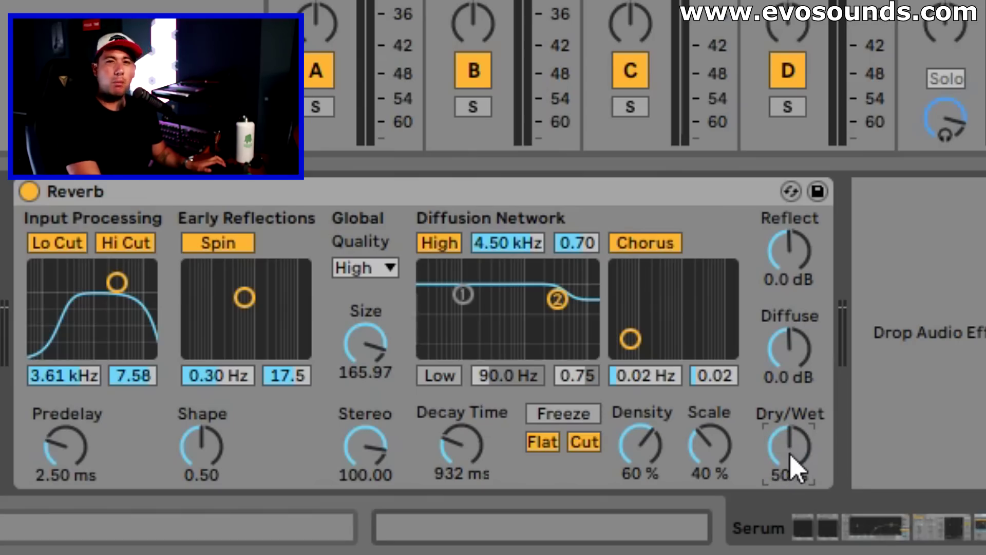
pyautogui.moveTo(790, 444); pyautogui.dragTo(791, 466)
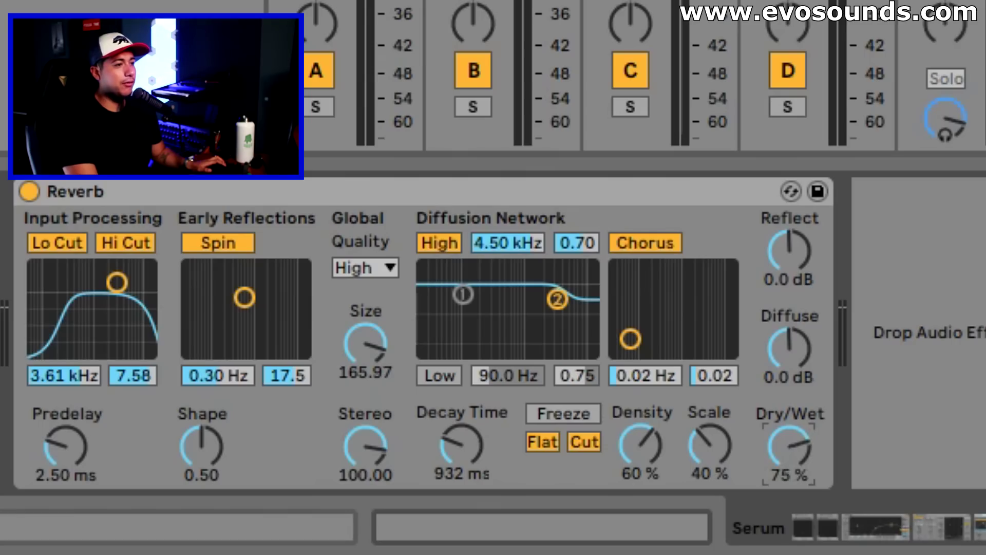
pyautogui.moveTo(792, 465); pyautogui.dragTo(793, 462)
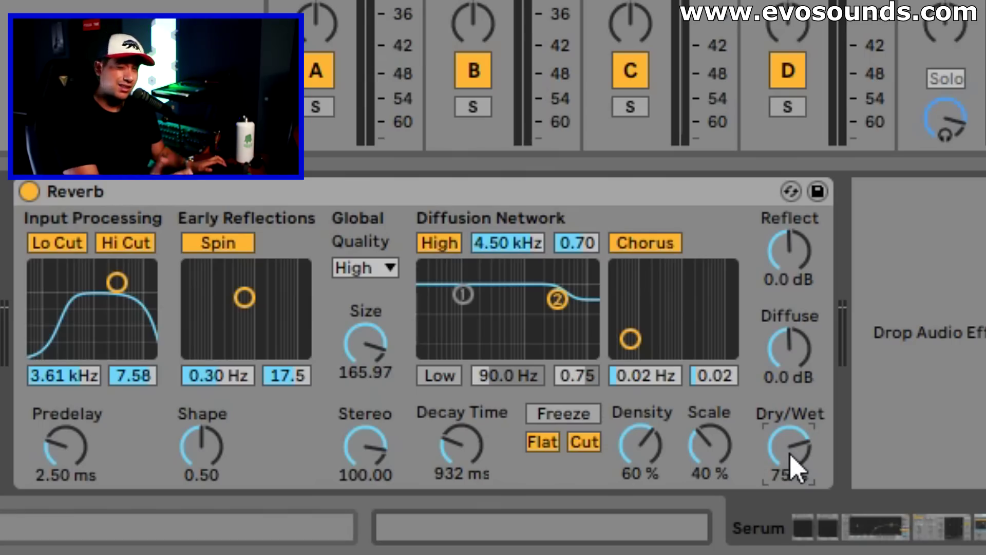
pyautogui.moveTo(792, 459)
pyautogui.mouseDown()
pyautogui.moveTo(792, 488)
pyautogui.moveTo(791, 450)
pyautogui.mouseUp()
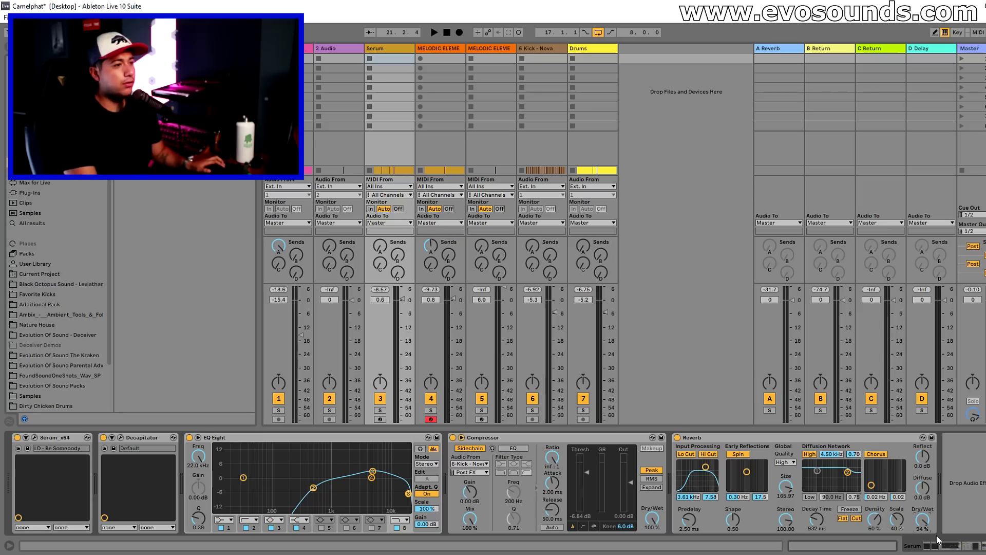
# Move the Reverb to return B with Dry/Wet at 100% and turn up the Serum track's send B during playback
pyautogui.moveTo(739, 441); pyautogui.dragTo(824, 54)
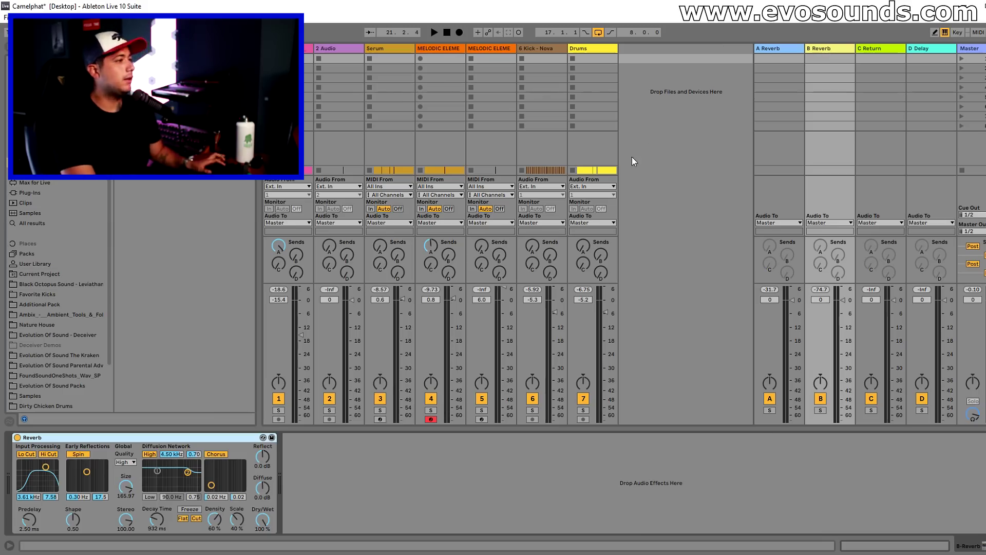
pyautogui.press('space')
pyautogui.moveTo(383, 248); pyautogui.dragTo(388, 252)
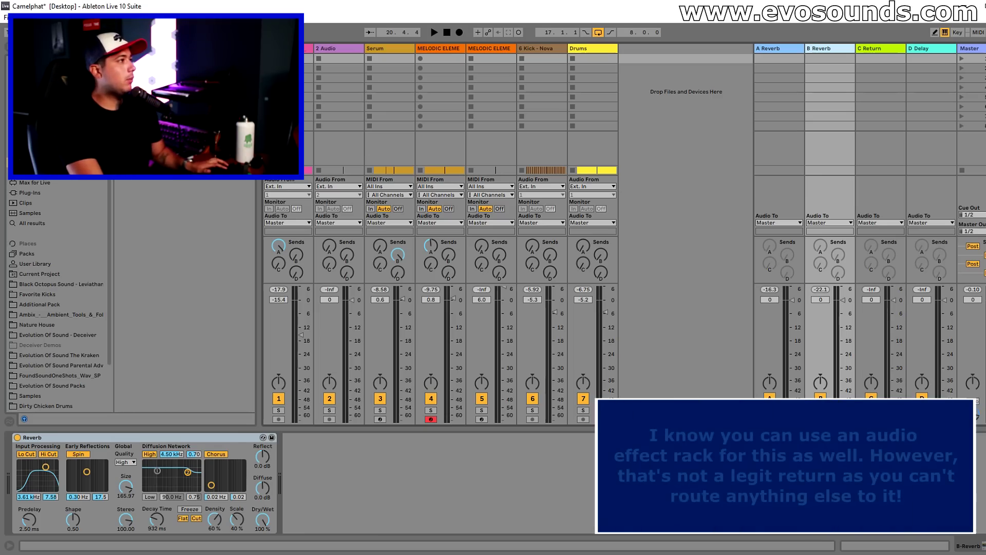
# Set the Reverb's input filter to 1.36 kHz with a 9.00 bandwidth and add an EQ Eight after it on return B
pyautogui.click(31, 162)
pyautogui.moveTo(51, 459); pyautogui.dragTo(45, 454)
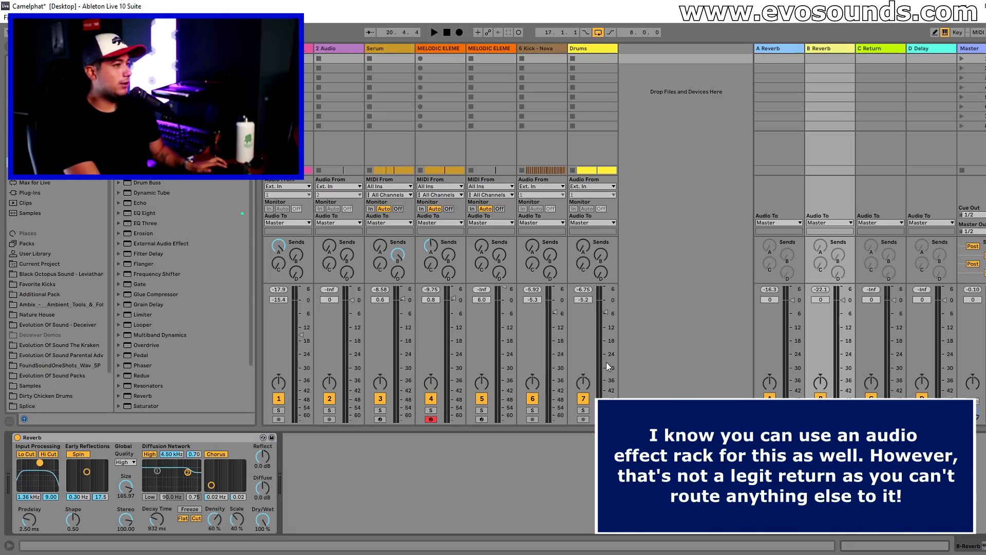
pyautogui.press('space')
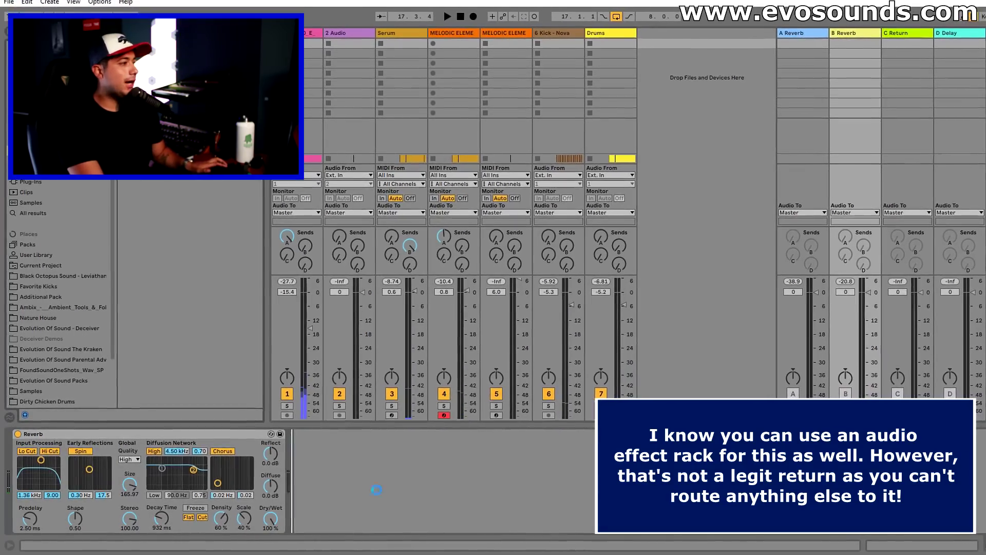
pyautogui.moveTo(169, 216); pyautogui.dragTo(375, 488)
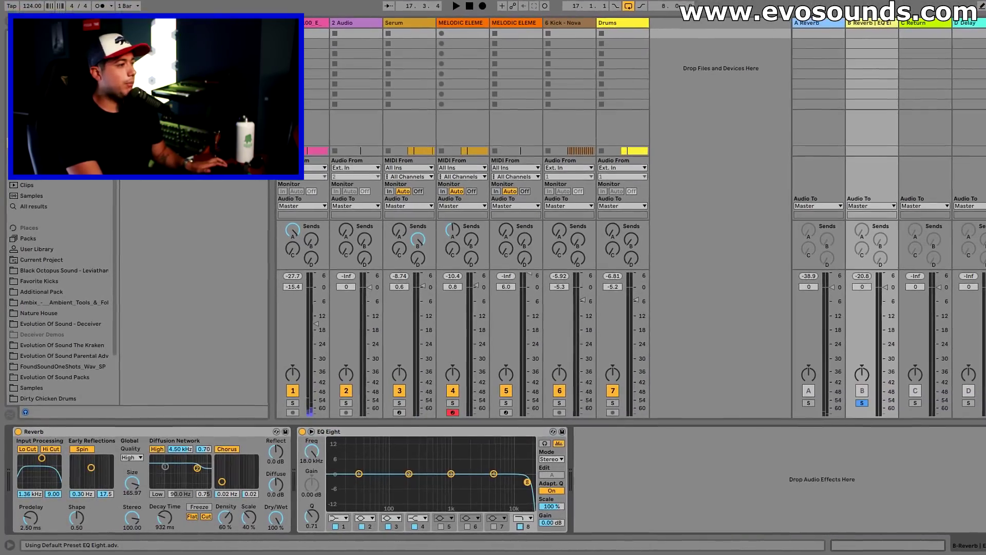
# Make EQ Eight band 2 a low cut at about 245 Hz and bring down the high cut to narrow the reverb
pyautogui.click(366, 517)
pyautogui.click(366, 447)
pyautogui.moveTo(415, 475); pyautogui.dragTo(421, 485)
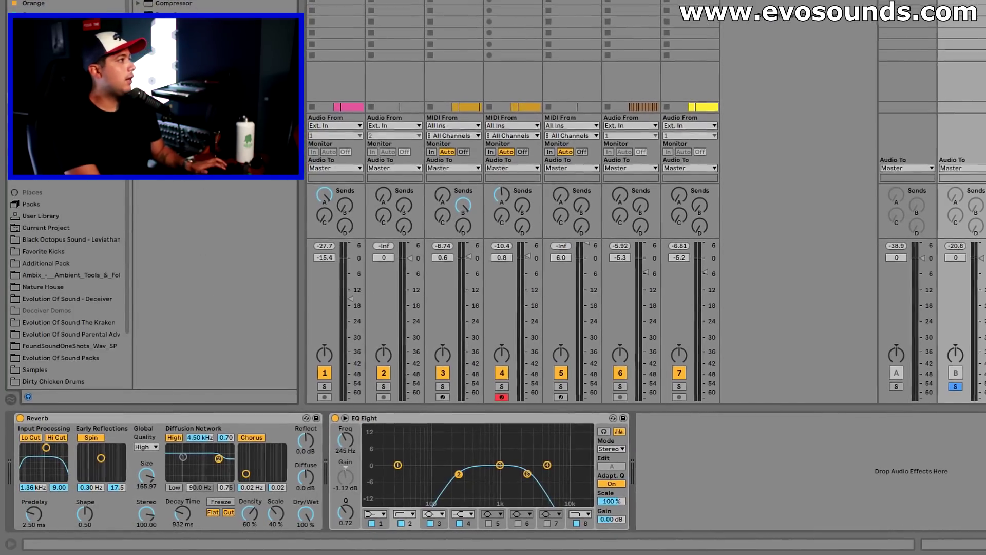
# Add a Compressor after the EQ Eight on return B and sidechain it from the Serum track
pyautogui.moveTo(711, 482); pyautogui.dragTo(669, 422)
pyautogui.click(664, 416)
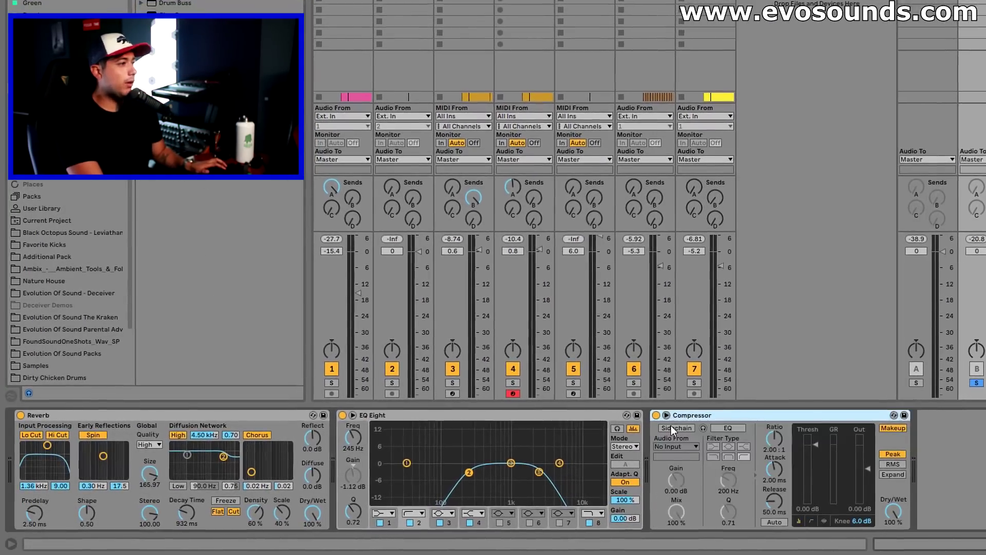
pyautogui.click(686, 445)
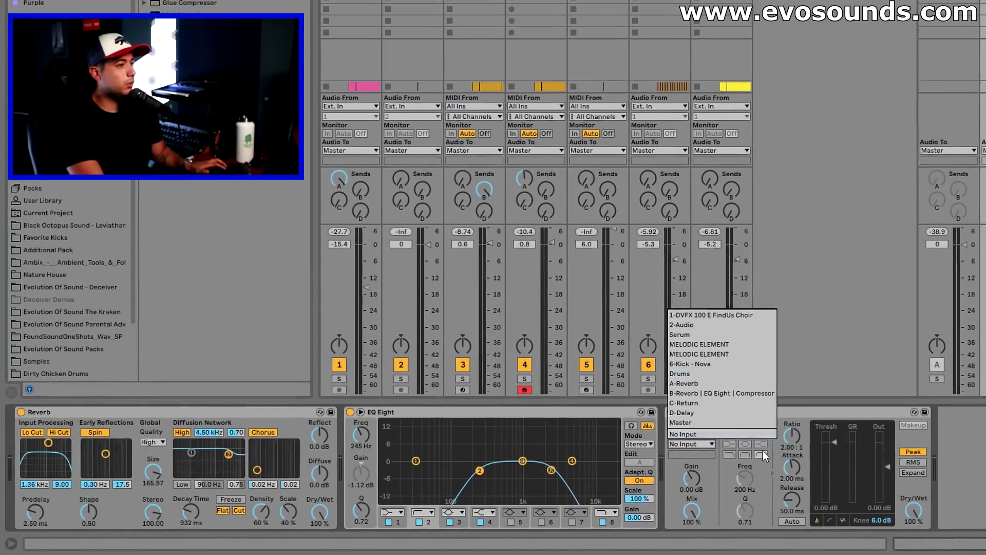
pyautogui.click(756, 452)
pyautogui.click(699, 444)
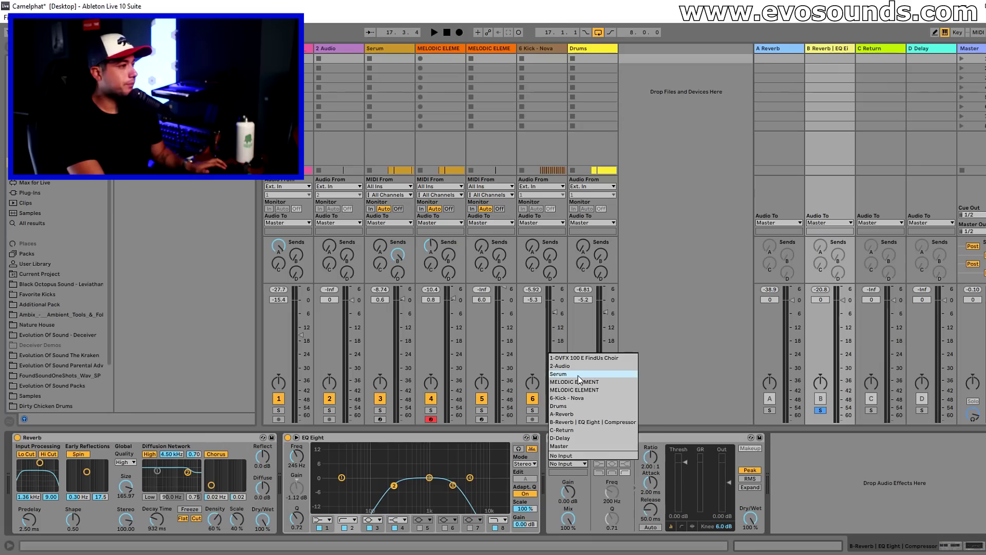
pyautogui.click(732, 326)
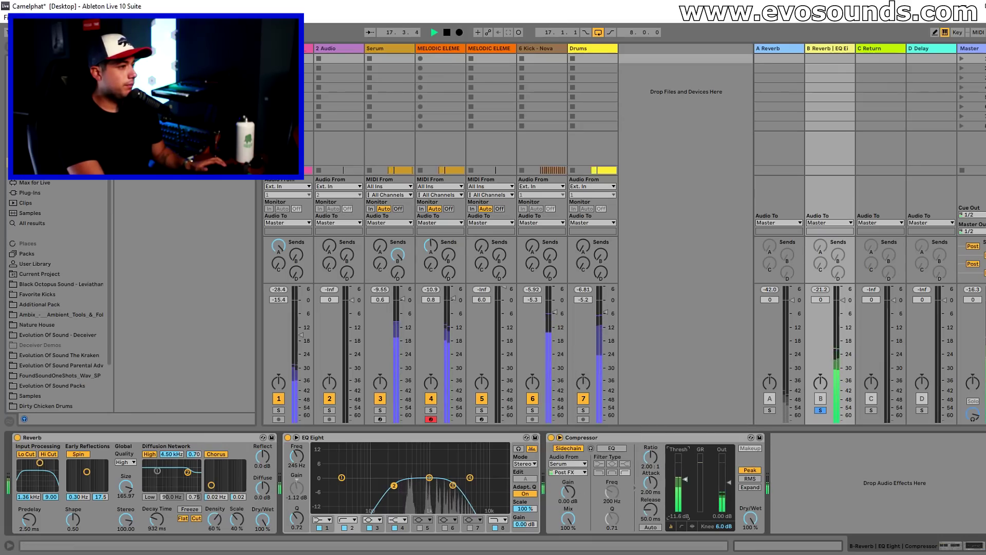
# Set the return B Compressor's ratio to inf:1 and lower its threshold to -28.1 dB while auditioning the soloed Serum track
pyautogui.moveTo(656, 465); pyautogui.dragTo(656, 441)
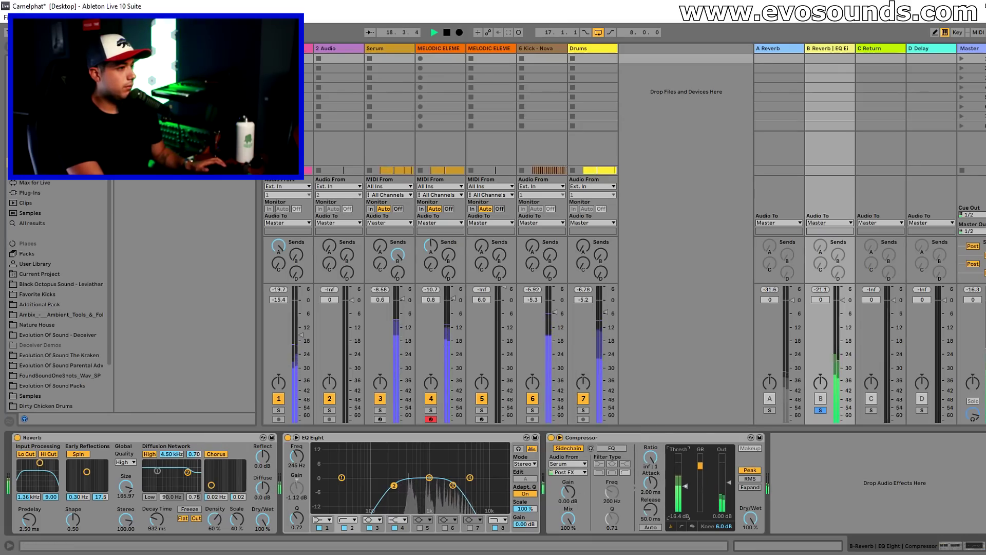
pyautogui.press('space')
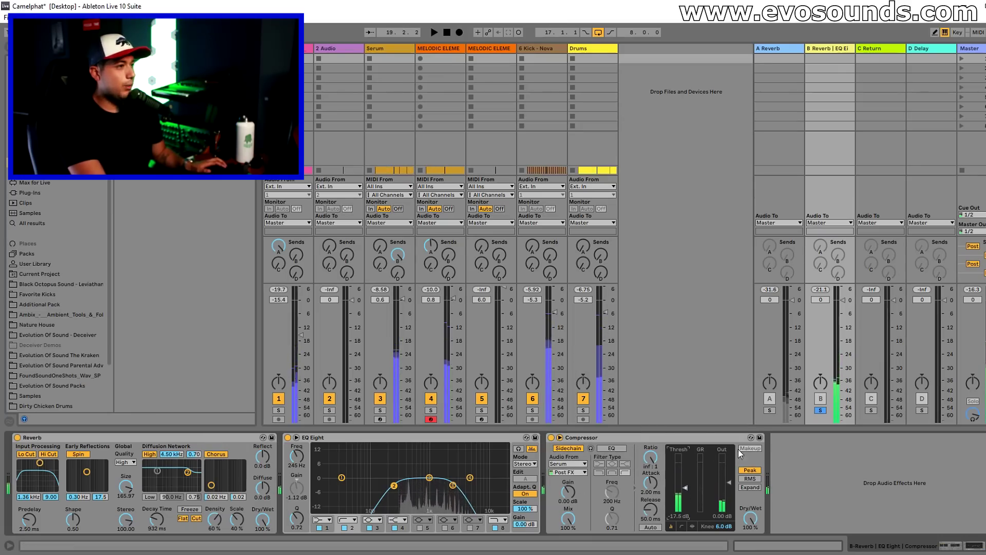
pyautogui.click(380, 410)
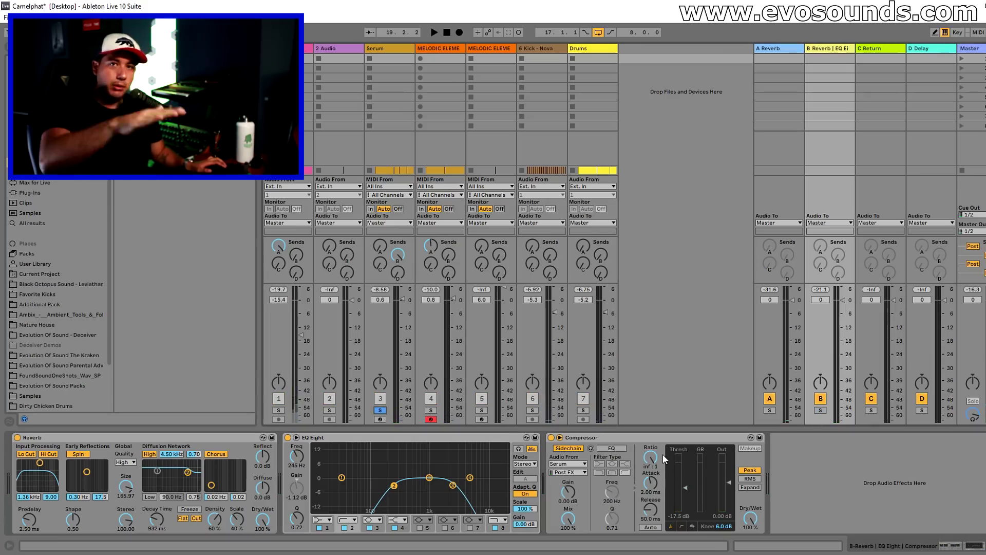
pyautogui.press('space')
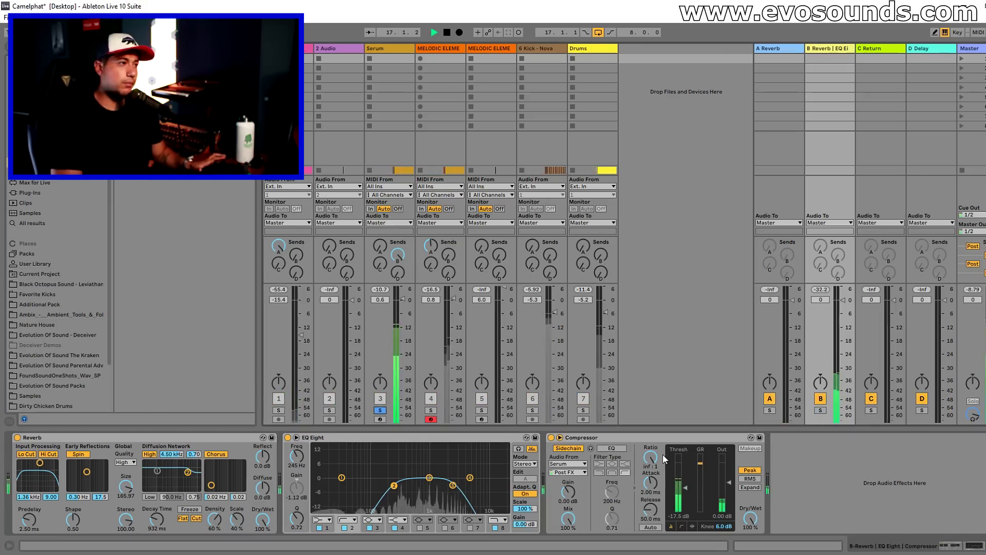
pyautogui.moveTo(678, 482); pyautogui.dragTo(678, 487)
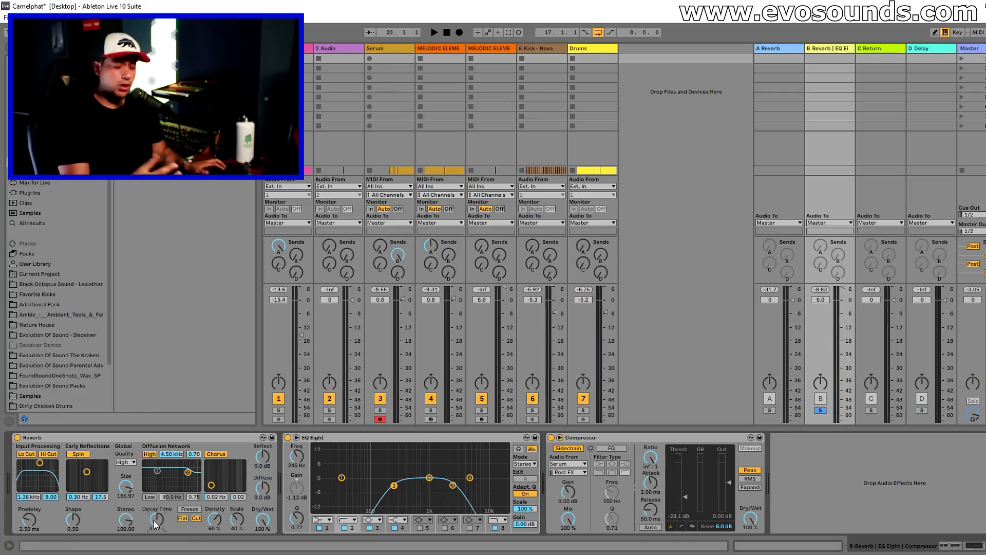
# Solo the Serum track alongside return B, play a note to check the ducked reverb, and select the Compressor
pyautogui.click(381, 410)
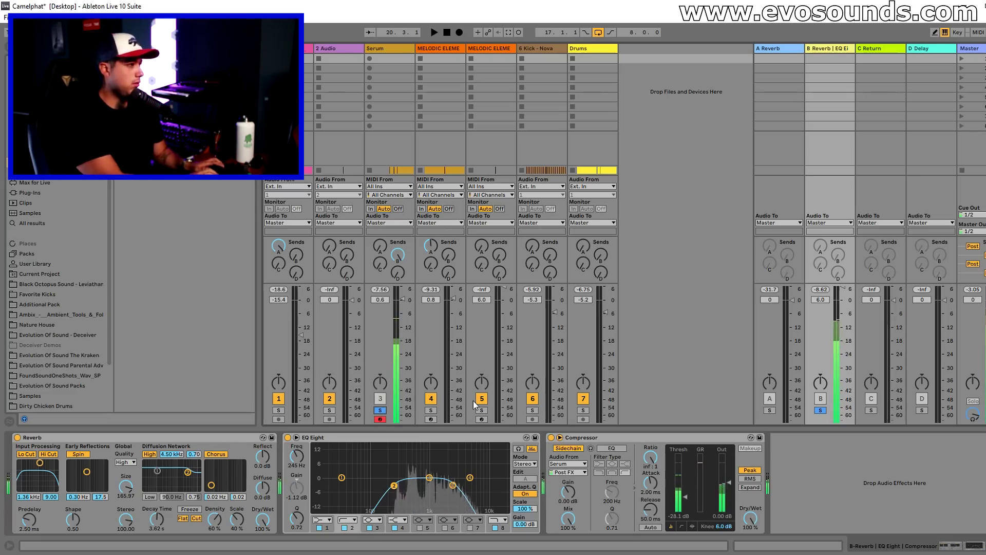
pyautogui.press('z')
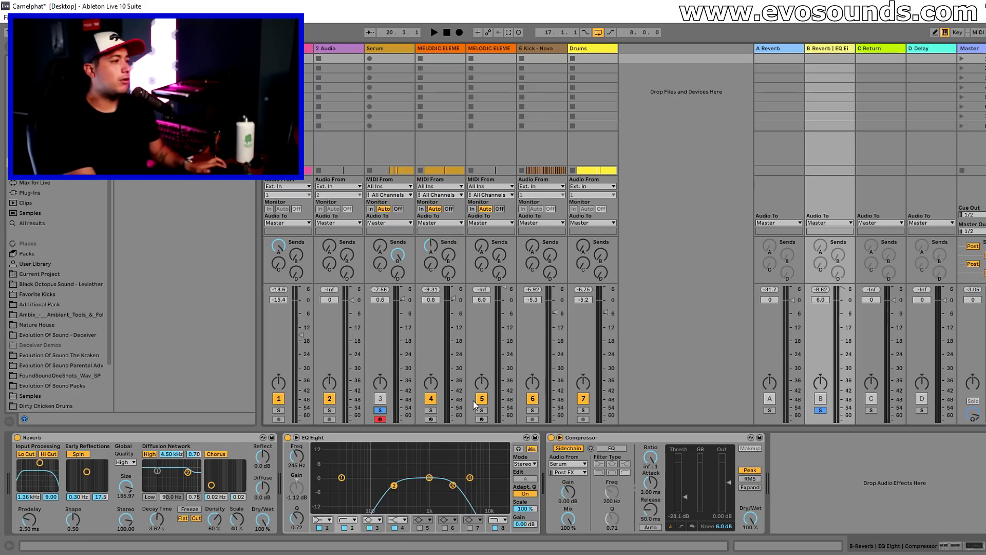
pyautogui.click(596, 437)
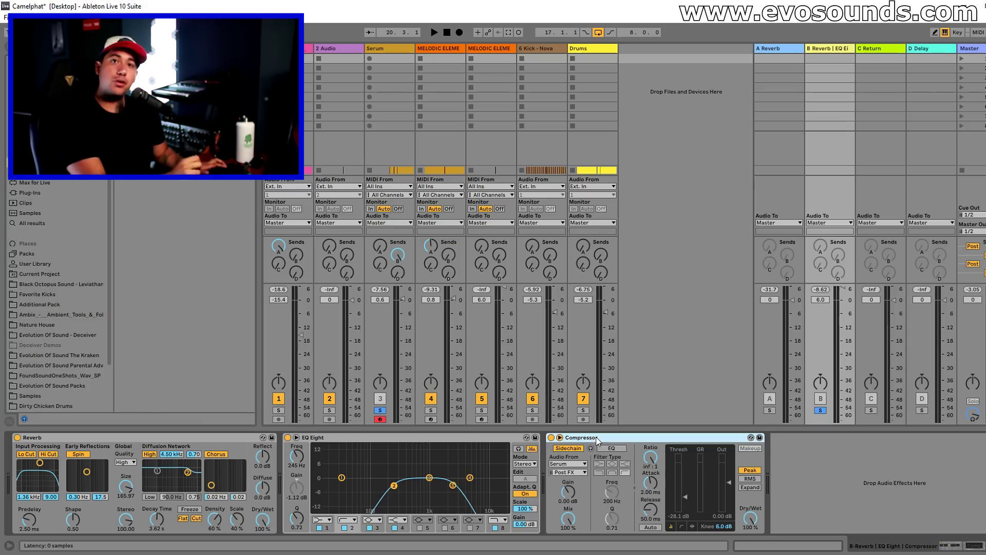
# Audition the soloed Serum track with its send B feeding the Reverb on return B
pyautogui.click(399, 255)
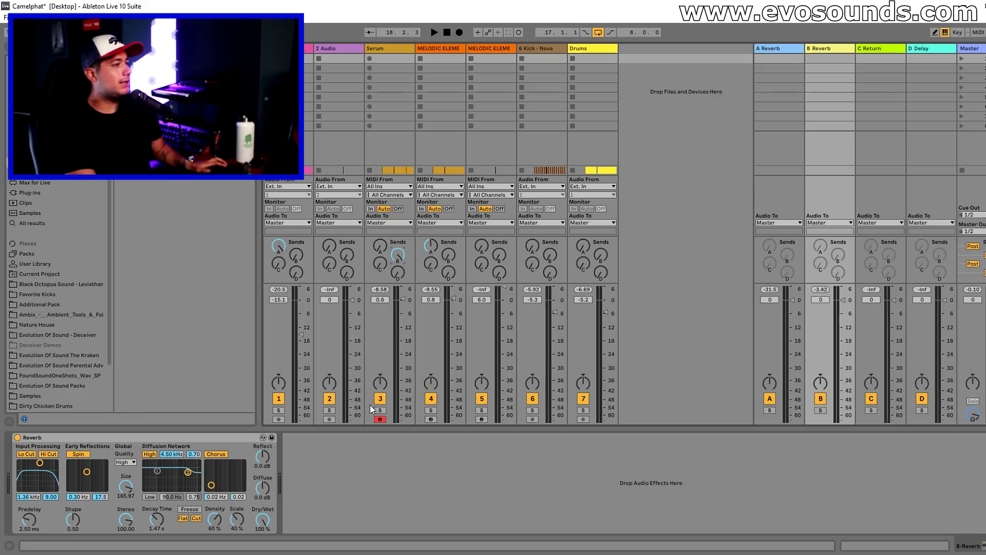
pyautogui.press('space')
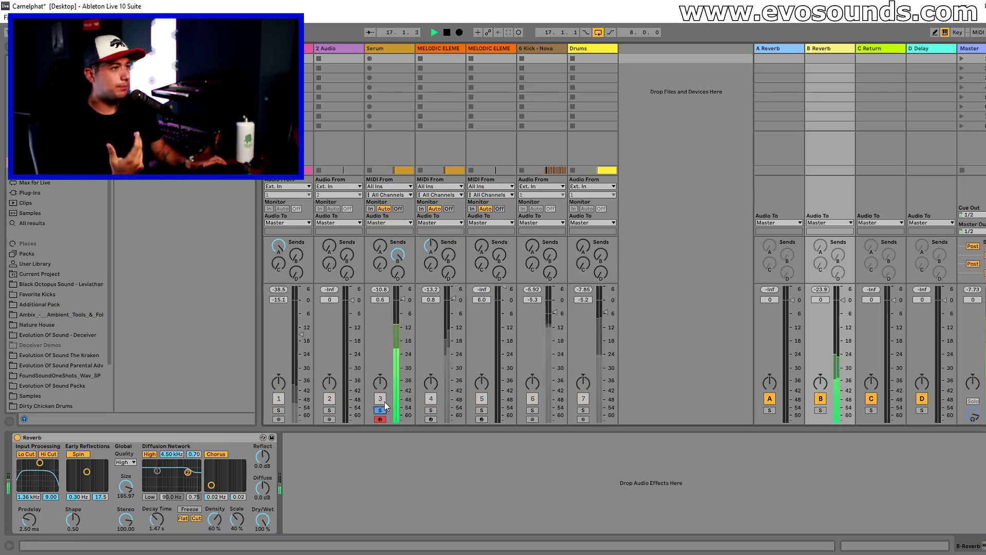
pyautogui.press('space')
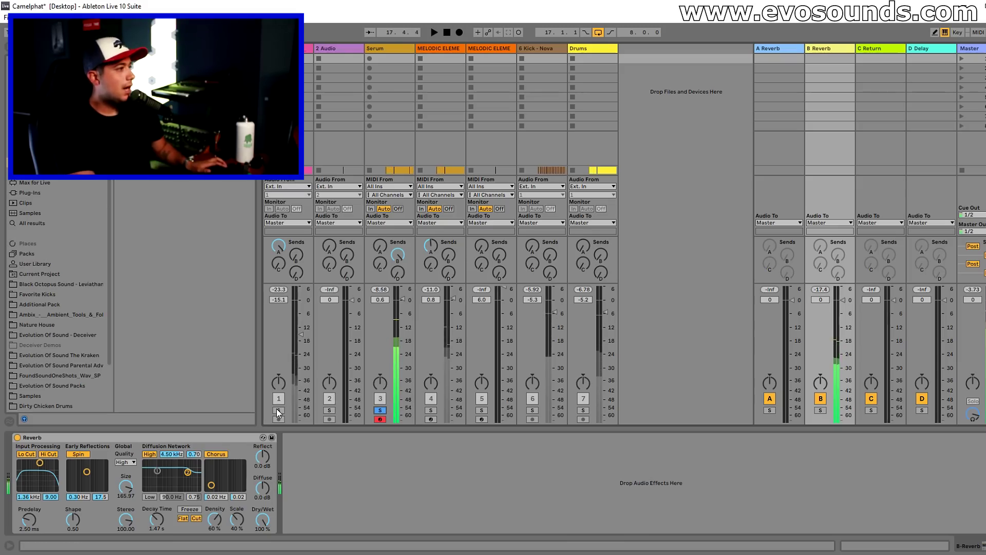
# Solo track 1, raise its volume to -3.4 dB and set its send B to -5.0 dB during playback
pyautogui.click(278, 410)
pyautogui.moveTo(306, 344); pyautogui.dragTo(299, 314)
pyautogui.press('space')
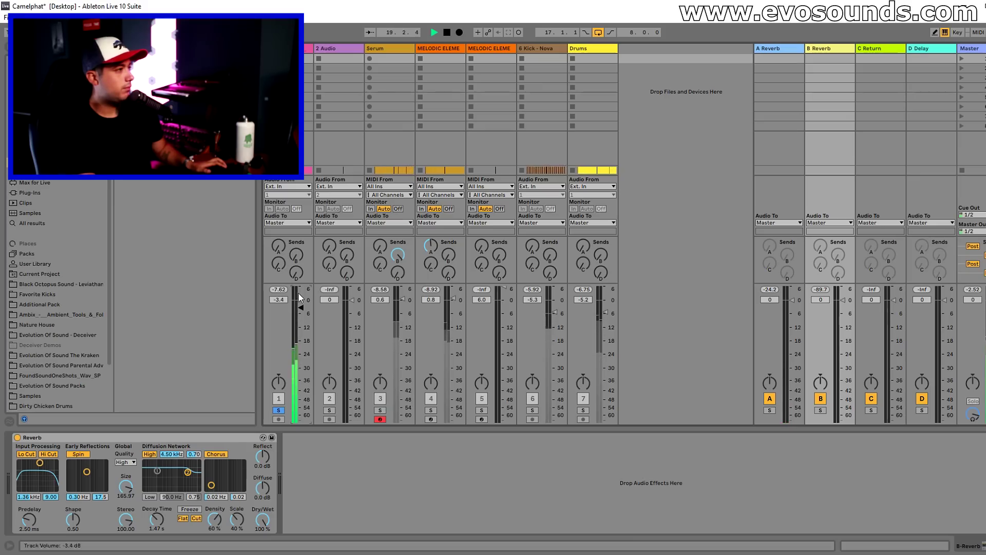
pyautogui.moveTo(296, 255); pyautogui.dragTo(296, 246)
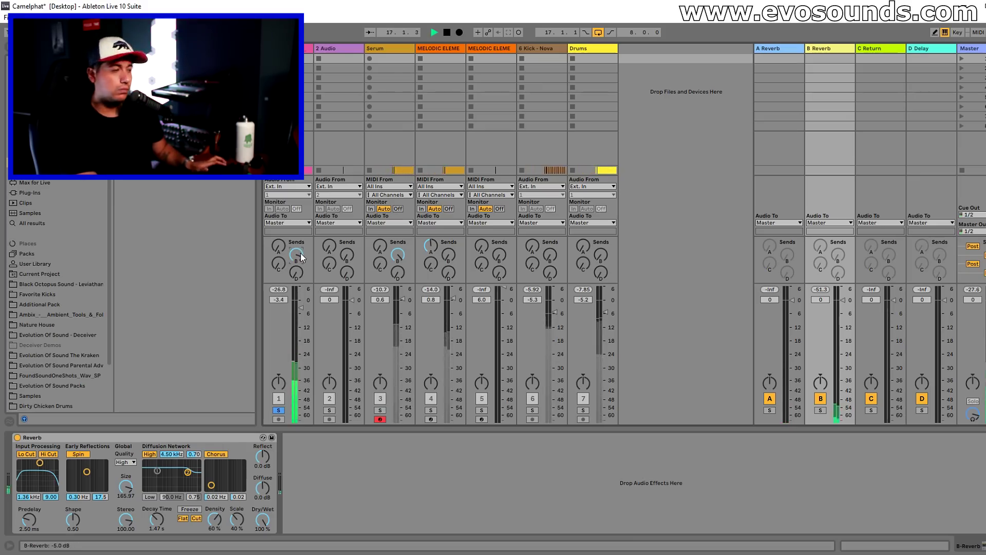
# Audition return B in solo, lower track 1's volume to -8.4 dB in the full mix, and display the Serum track's devices
pyautogui.click(820, 410)
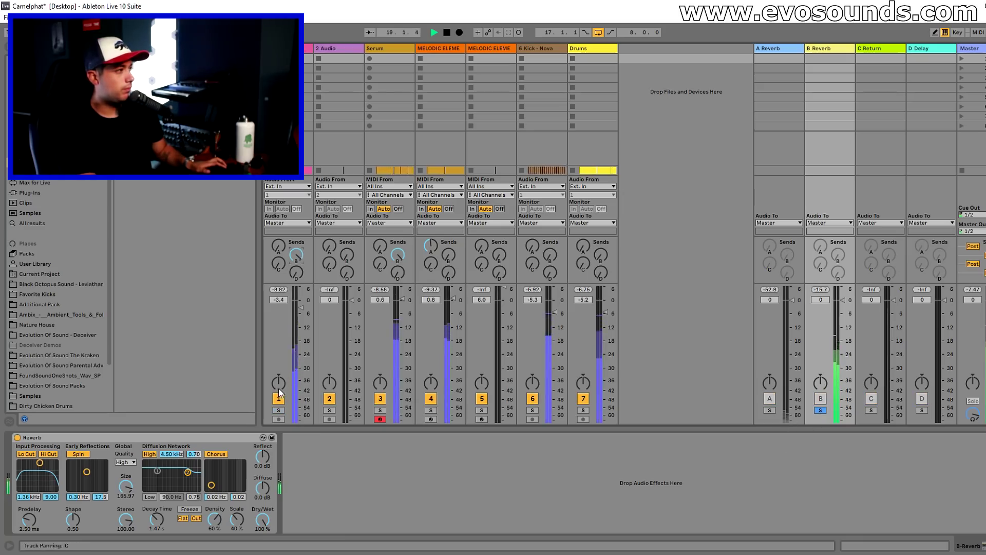
pyautogui.click(279, 410)
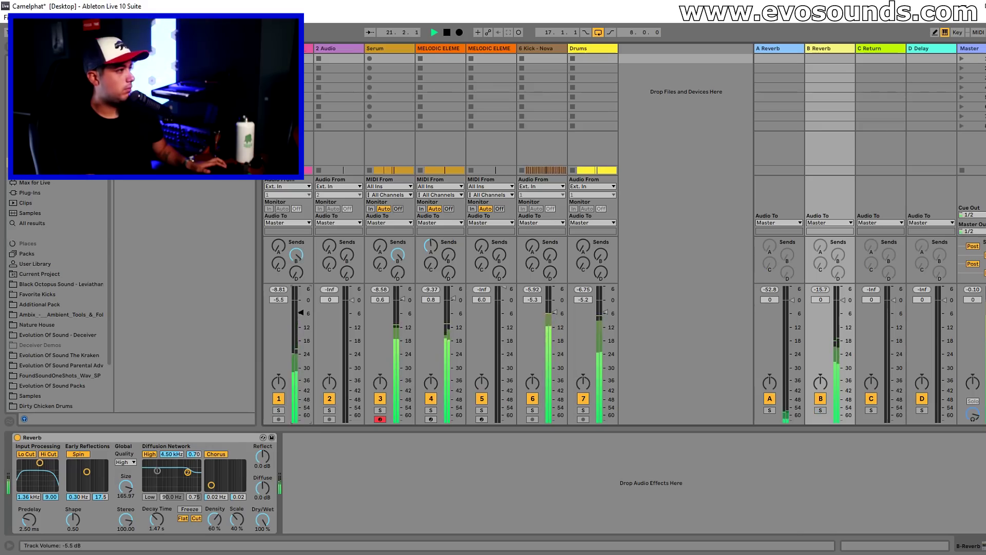
pyautogui.moveTo(301, 313); pyautogui.dragTo(301, 319)
pyautogui.press('space')
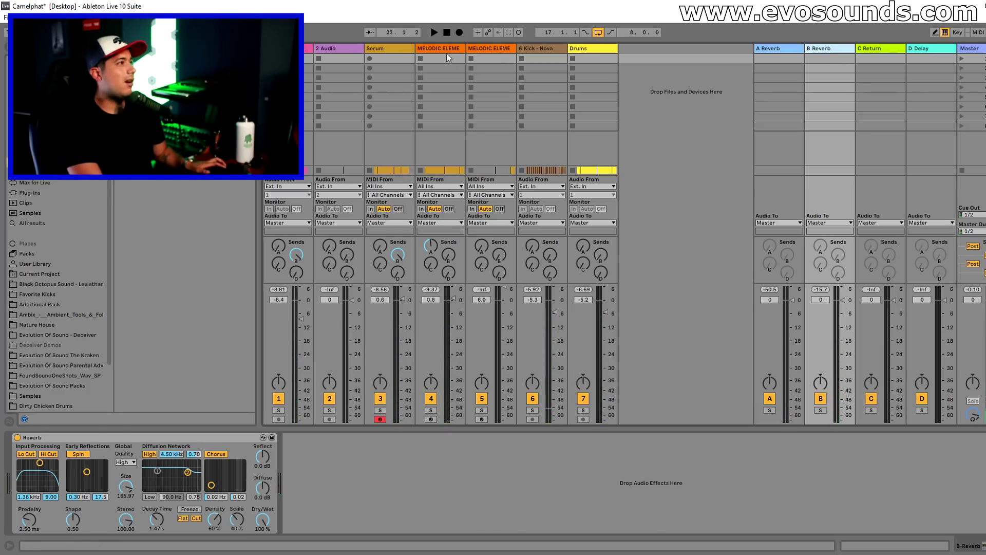
pyautogui.click(390, 49)
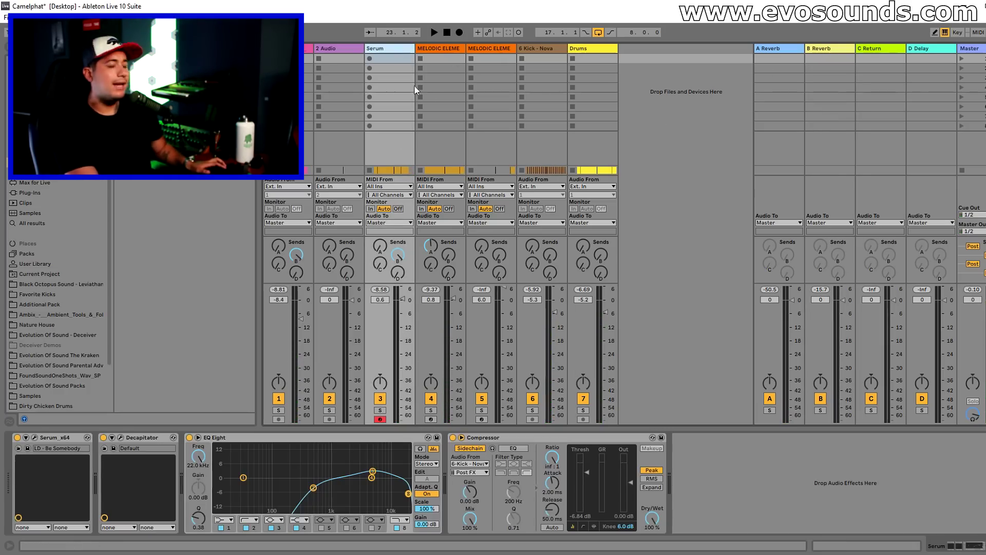